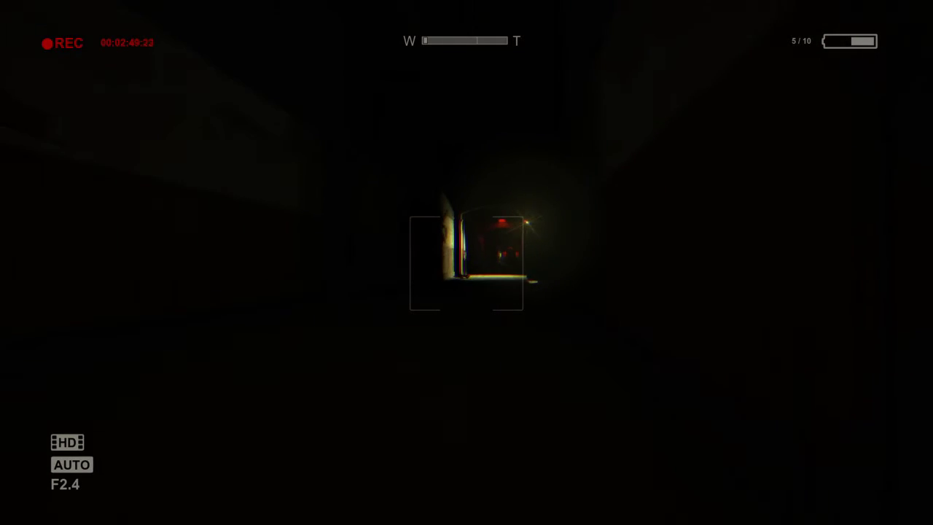
pyautogui.press('f')
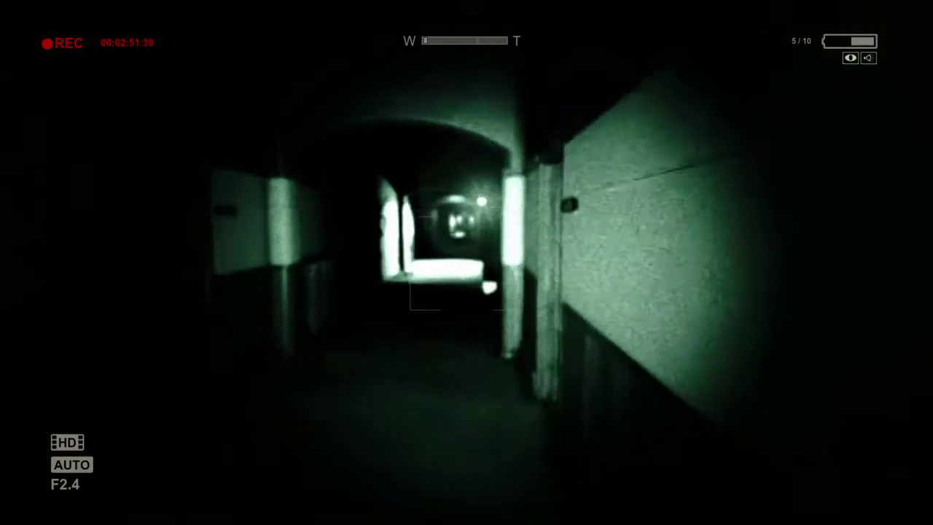
pyautogui.press('f')
pyautogui.rightClick(467, 263)
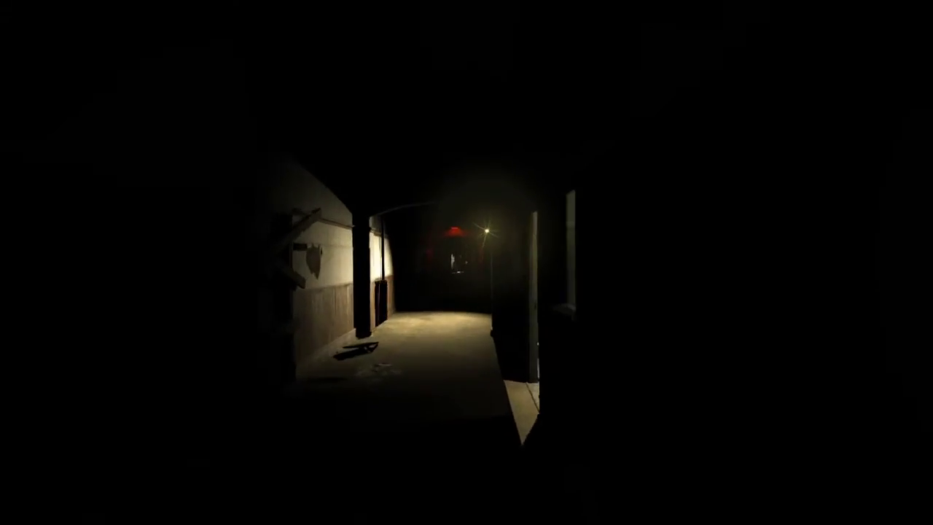
pyautogui.press('w')
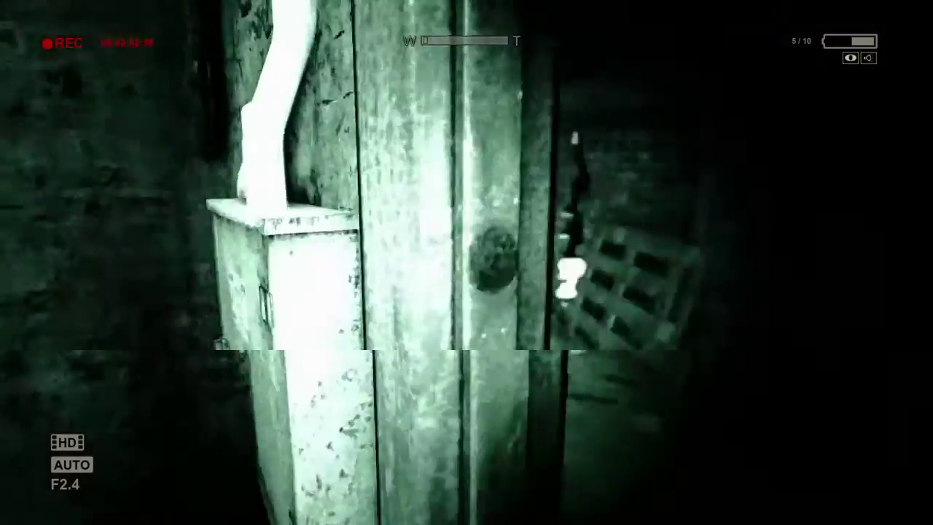
pyautogui.press('w')
pyautogui.press('w')
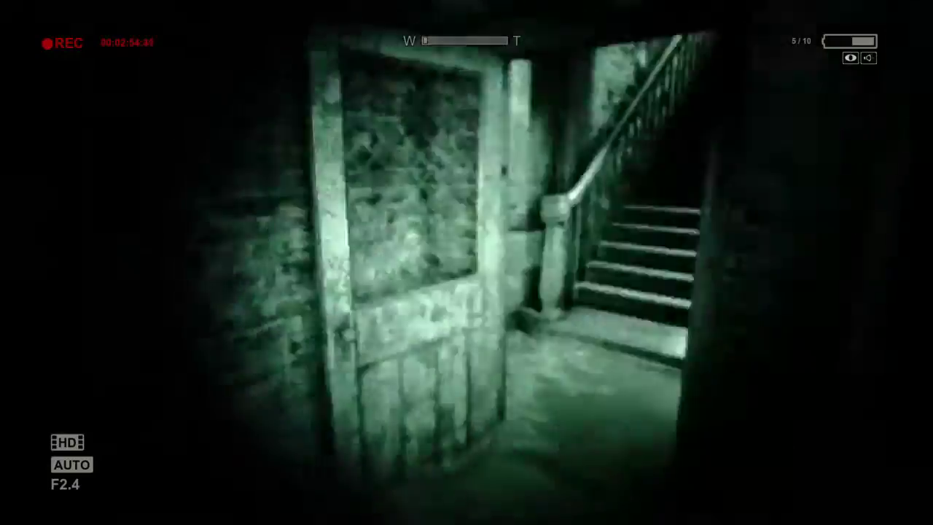
pyautogui.press('w')
pyautogui.press('w')
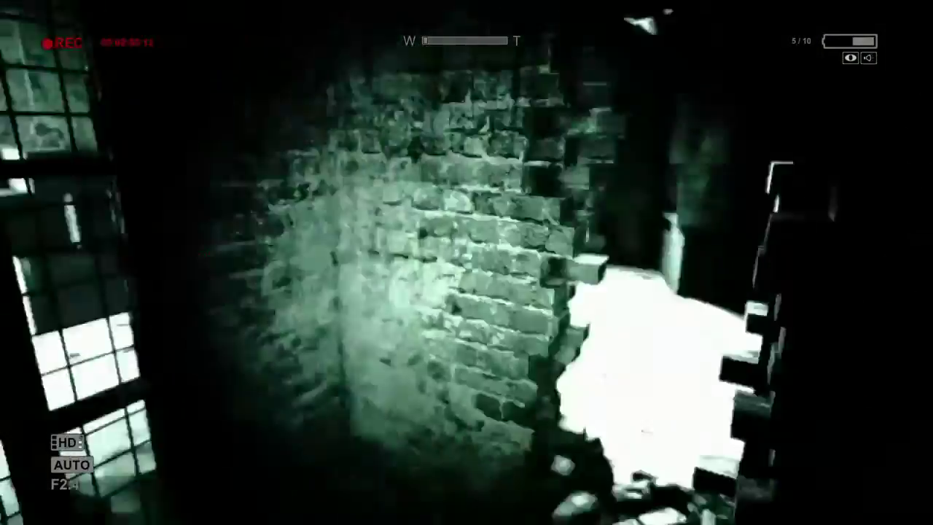
pyautogui.press('w')
pyautogui.press('w')
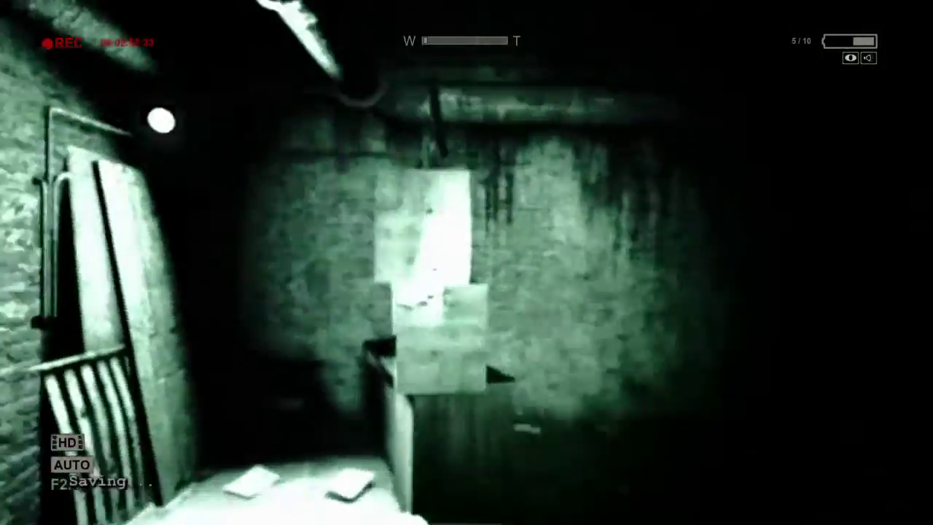
pyautogui.press('w')
pyautogui.press('w')
pyautogui.press('f')
pyautogui.press('w')
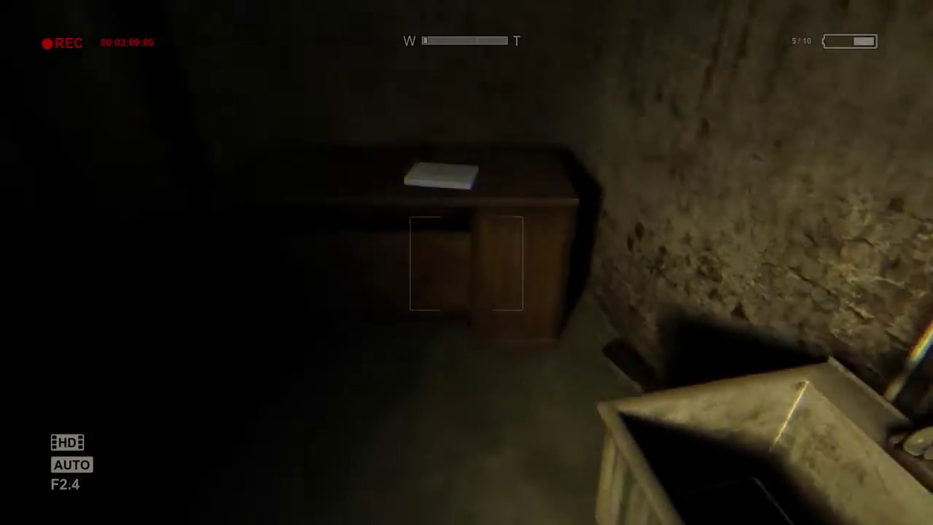
pyautogui.press('w')
pyautogui.press('w')
pyautogui.click(466, 263)
pyautogui.press('w')
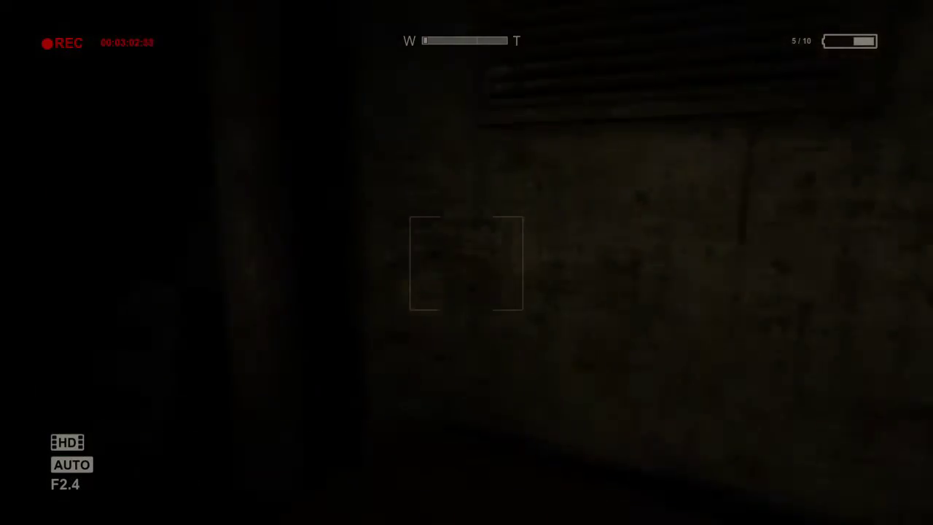
pyautogui.press('f')
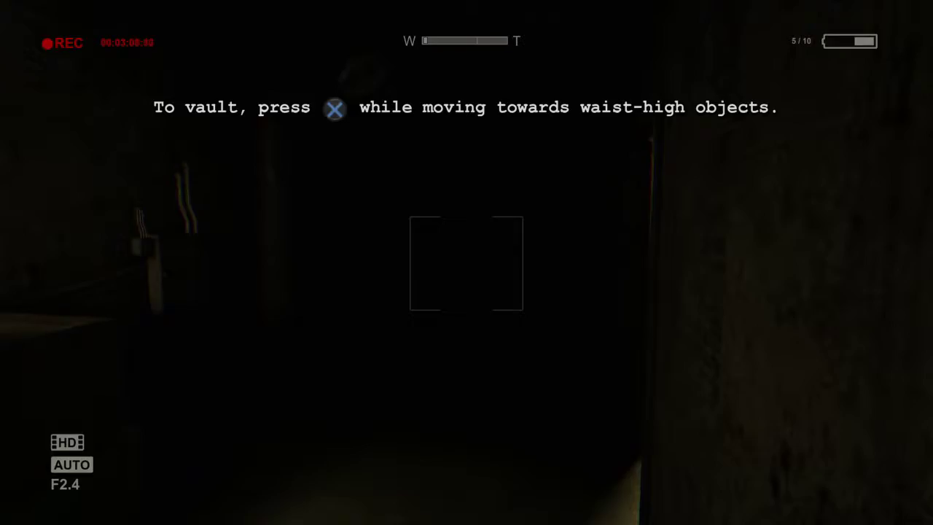
pyautogui.press('f')
pyautogui.press('w')
pyautogui.press('w')
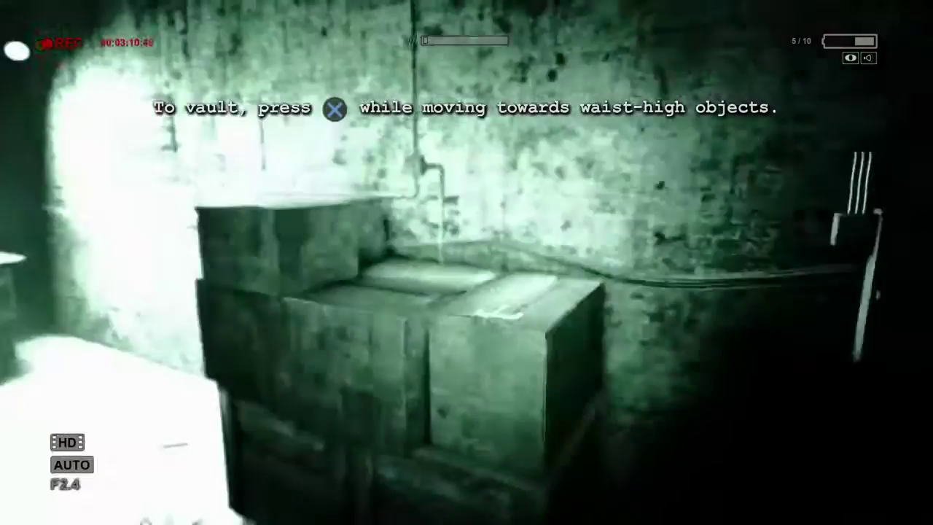
pyautogui.press('f')
pyautogui.press('w')
pyautogui.press('f')
pyautogui.press('w')
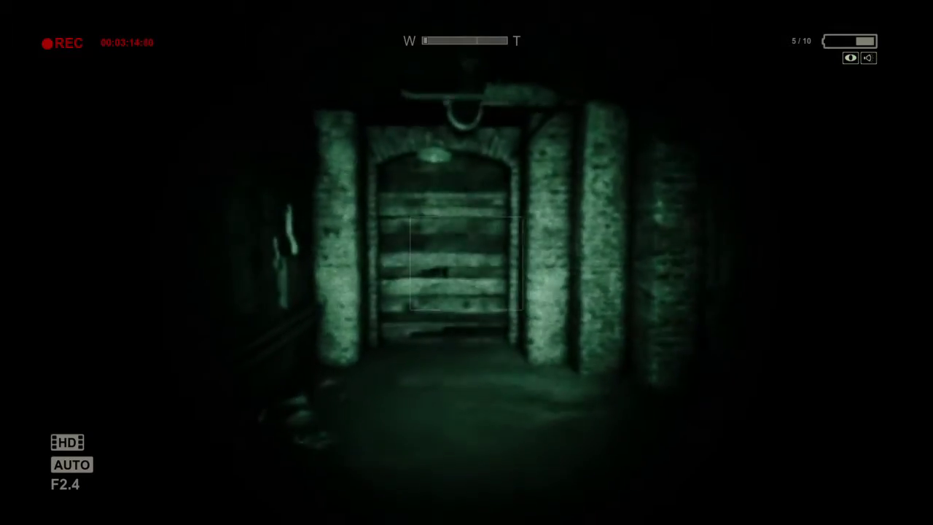
pyautogui.press('w')
pyautogui.press('f')
pyautogui.press('f')
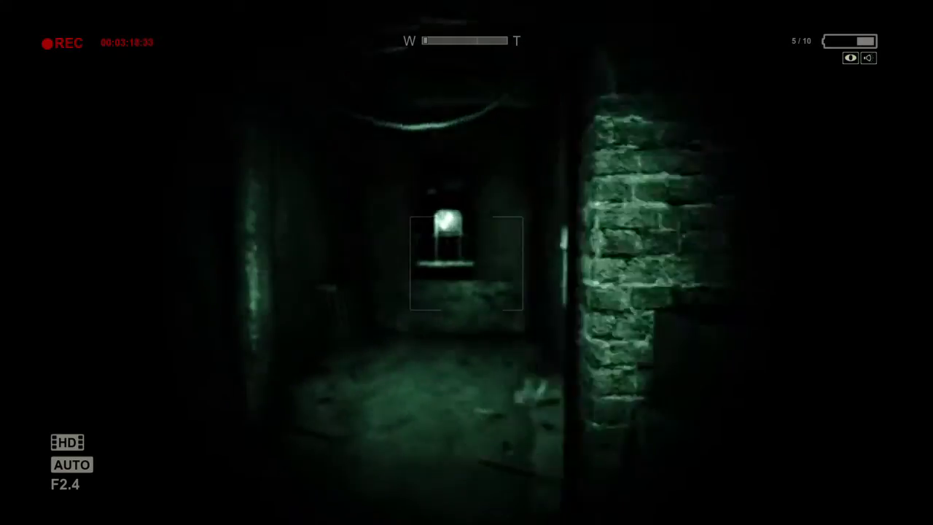
pyautogui.press('w')
pyautogui.press('w')
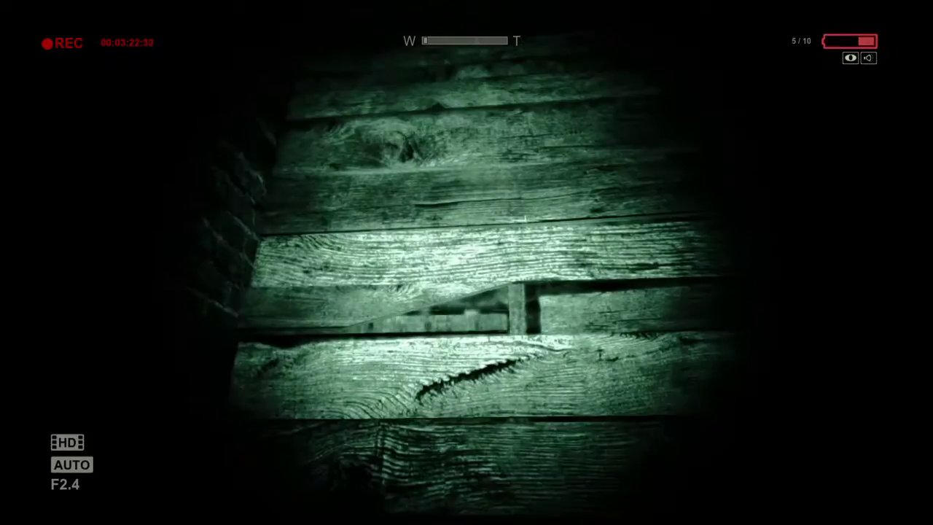
pyautogui.press('f')
pyautogui.press('f')
pyautogui.press('w')
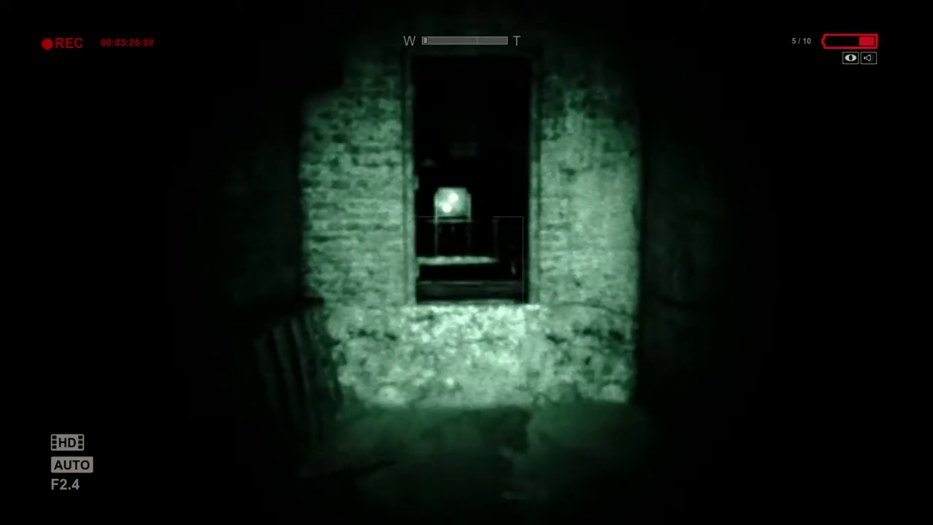
pyautogui.press('f')
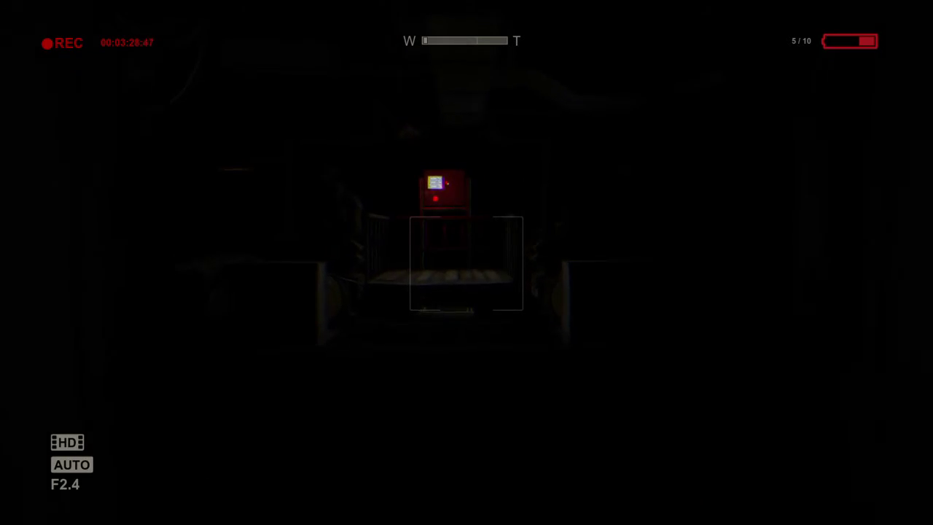
pyautogui.press('w')
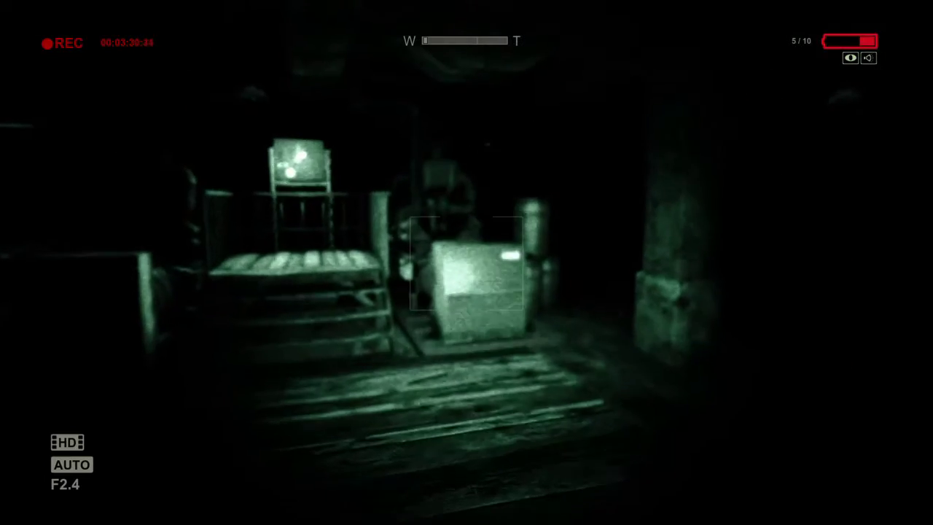
pyautogui.press('w')
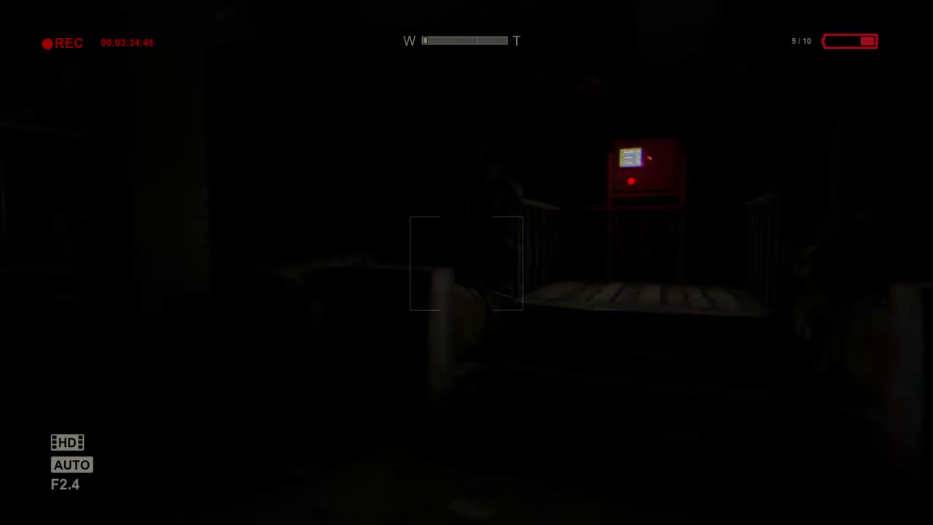
pyautogui.press('w')
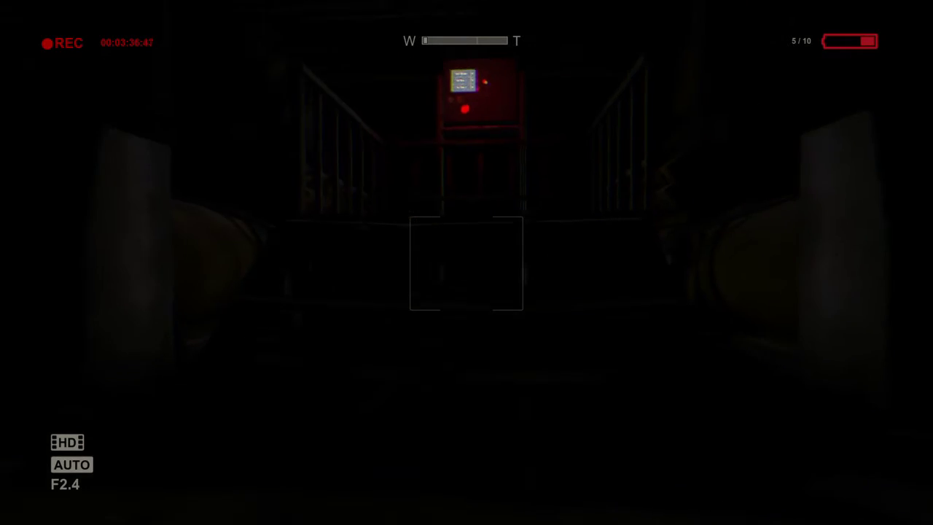
pyautogui.press('w')
pyautogui.rightClick(467, 263)
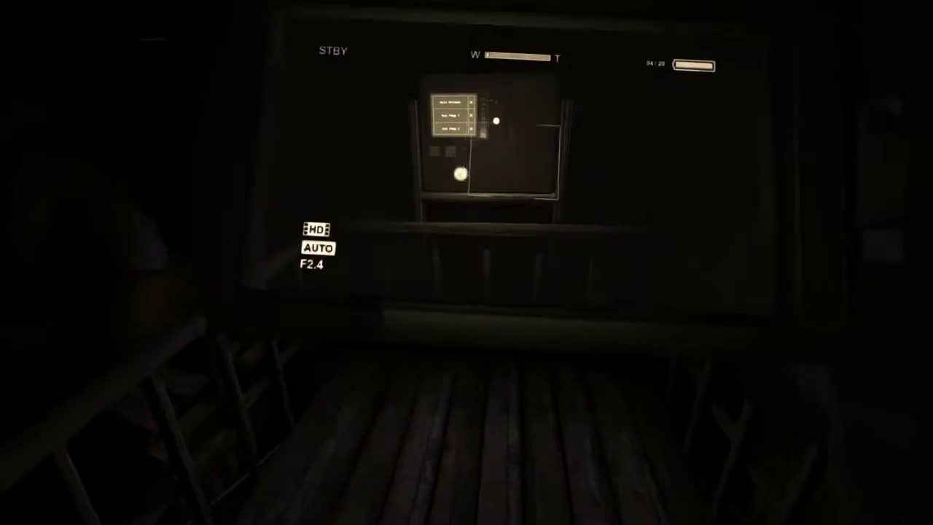
pyautogui.press('w')
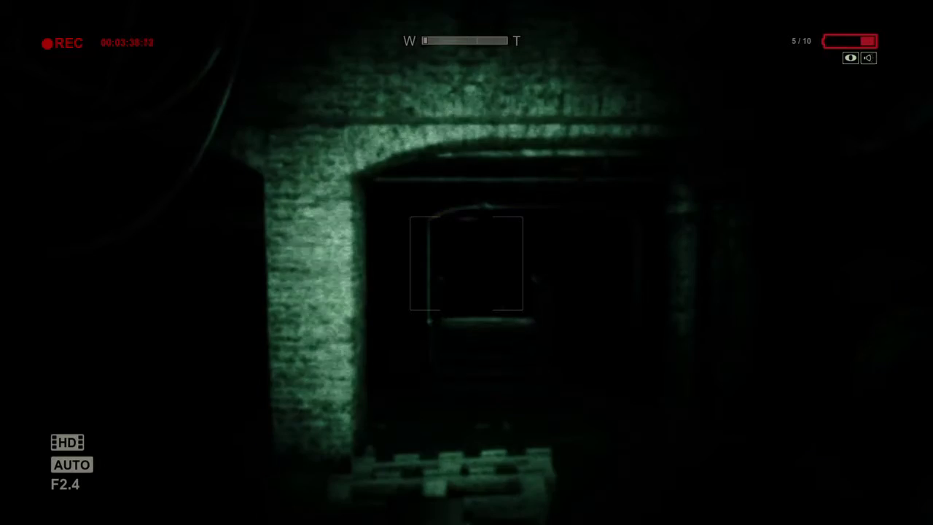
pyautogui.press('w')
pyautogui.press('w')
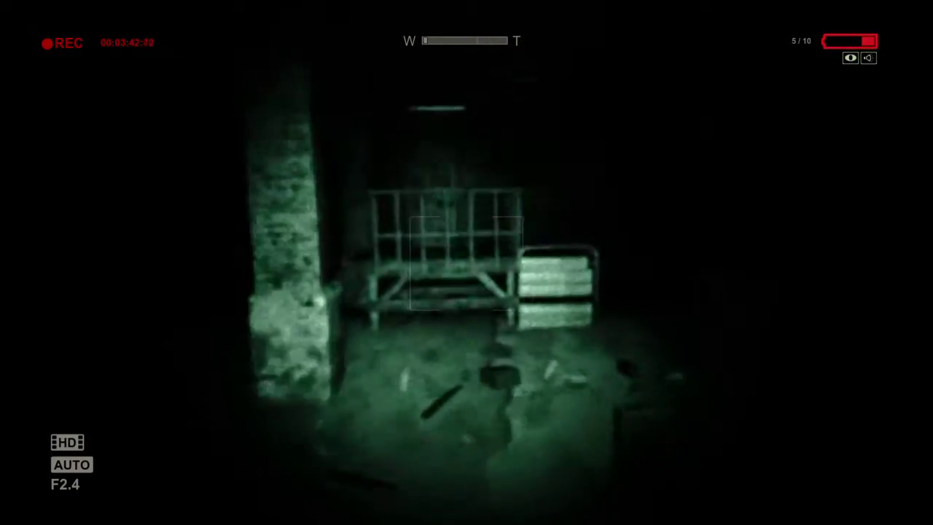
pyautogui.press('w')
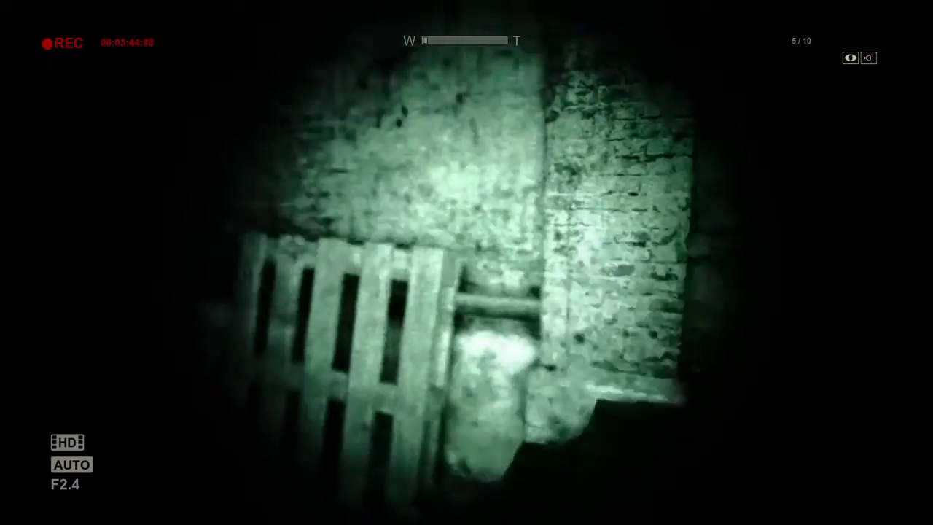
pyautogui.press('w')
pyautogui.press('w')
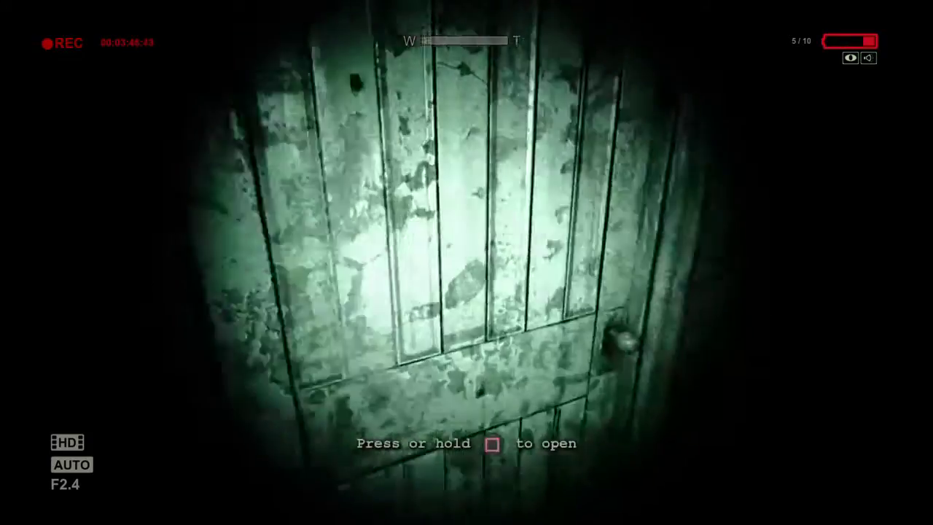
pyautogui.click(466, 262)
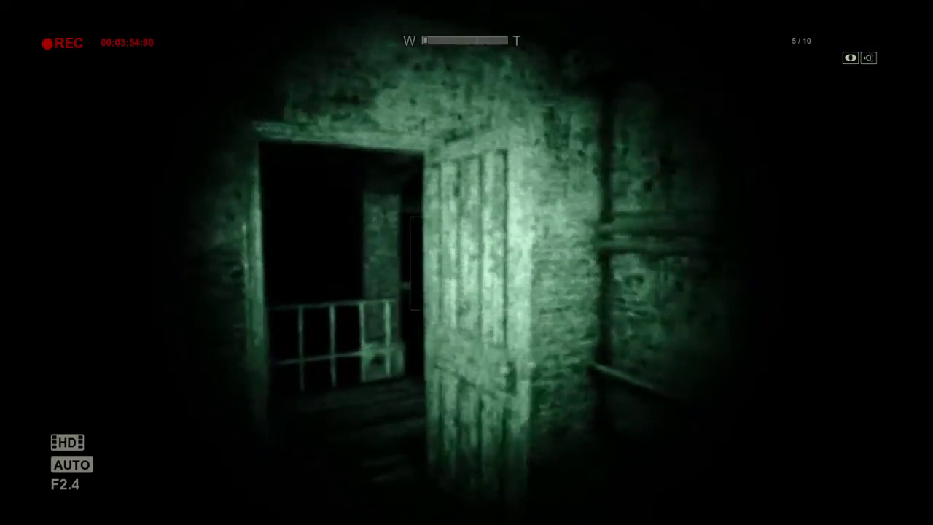
pyautogui.press('w')
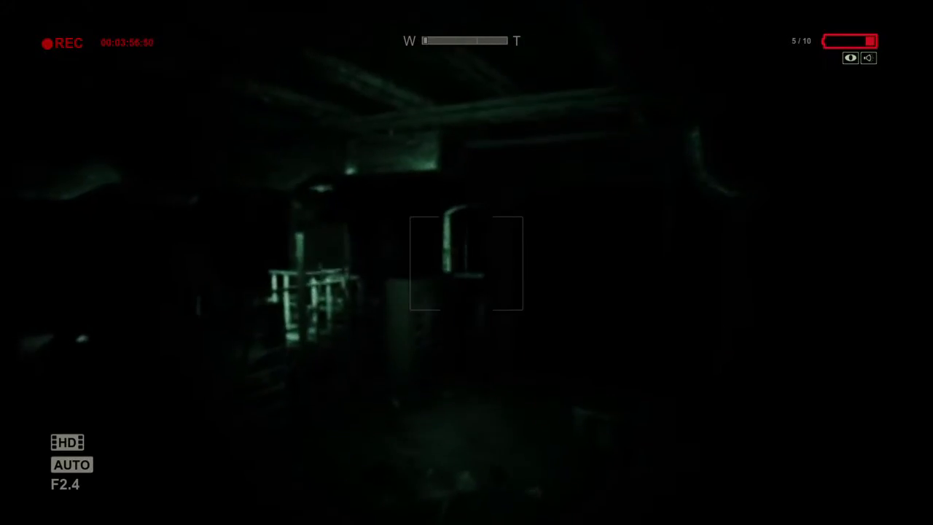
pyautogui.press('w')
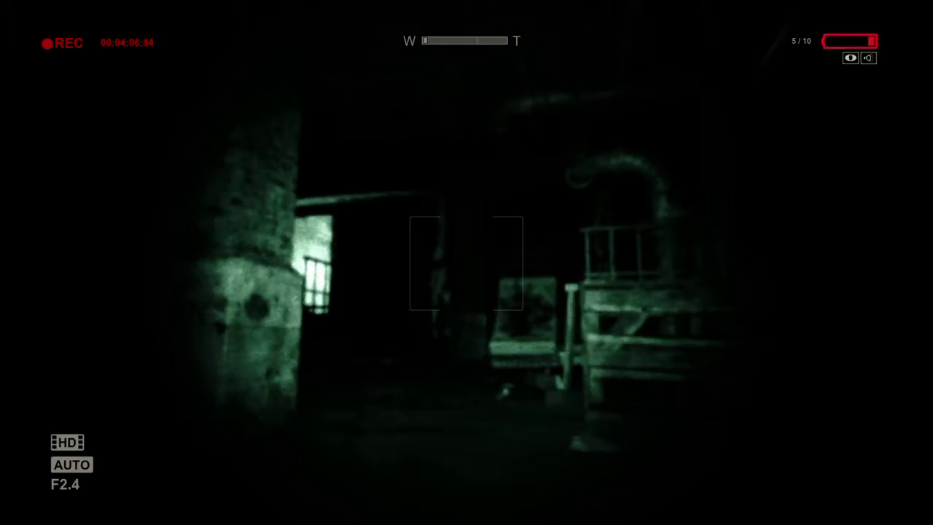
pyautogui.press('f')
pyautogui.press('f')
pyautogui.press('w')
pyautogui.press('w')
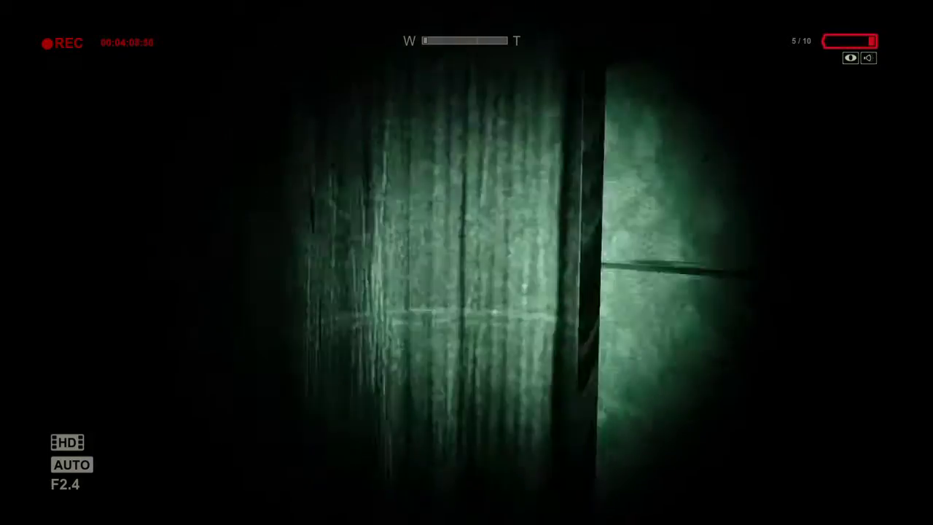
pyautogui.press('w')
pyautogui.press('w')
pyautogui.press('w')
pyautogui.press('w')
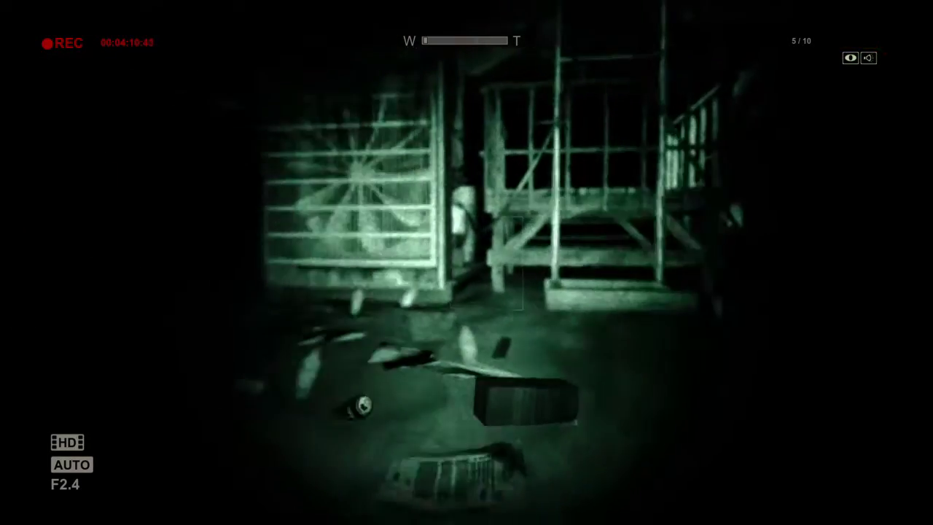
pyautogui.press('f')
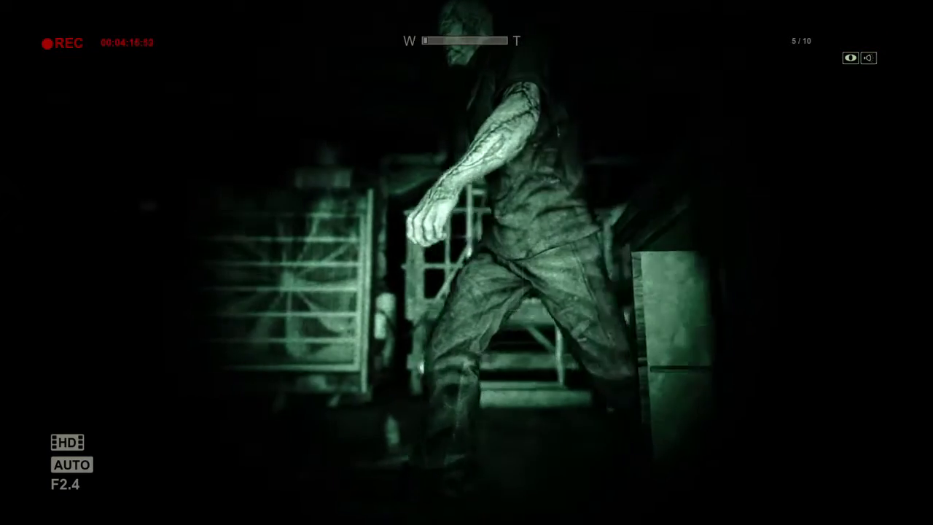
pyautogui.press('w')
pyautogui.press('w')
pyautogui.press('w')
pyautogui.press('w')
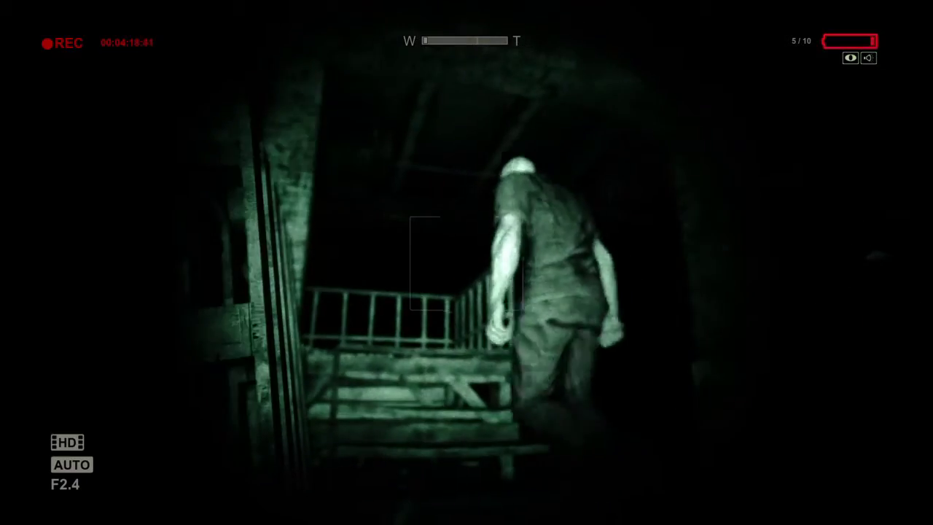
pyautogui.press('w')
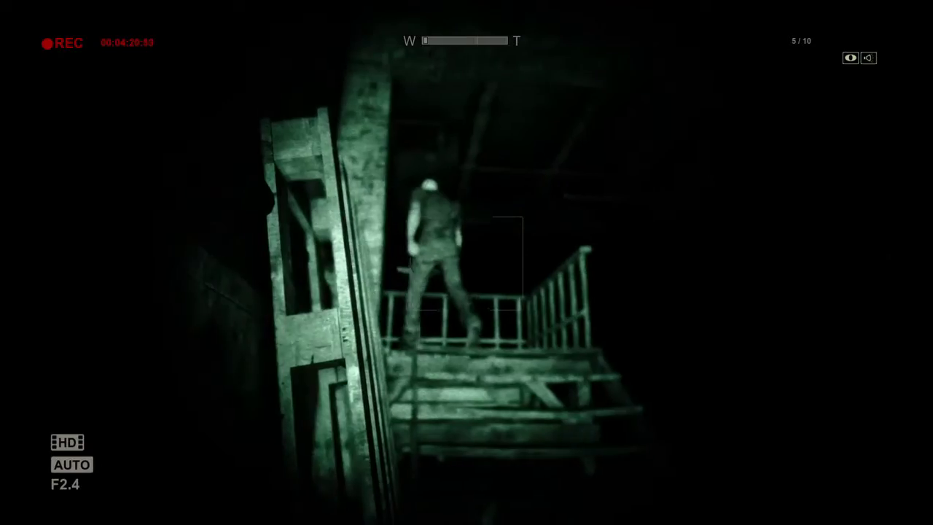
pyautogui.press('w')
pyautogui.press('w')
pyautogui.press('w')
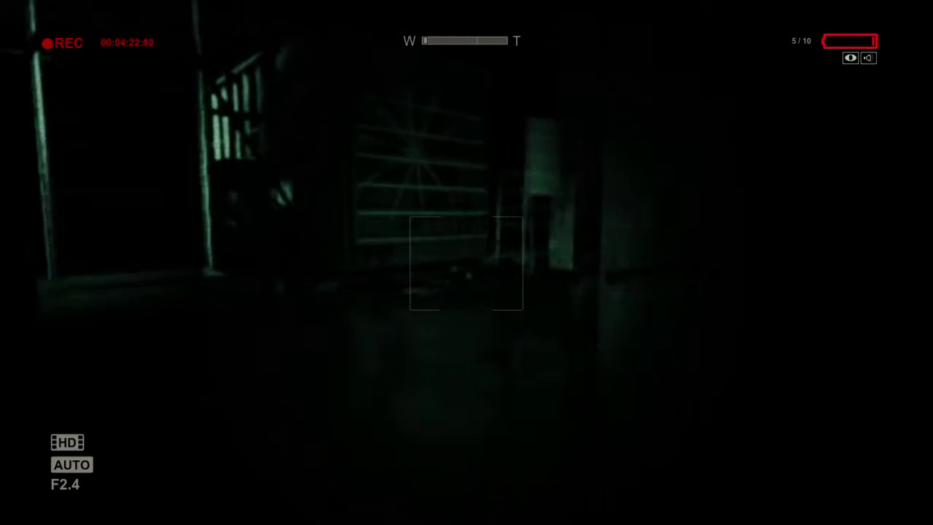
pyautogui.press('w')
pyautogui.press('w')
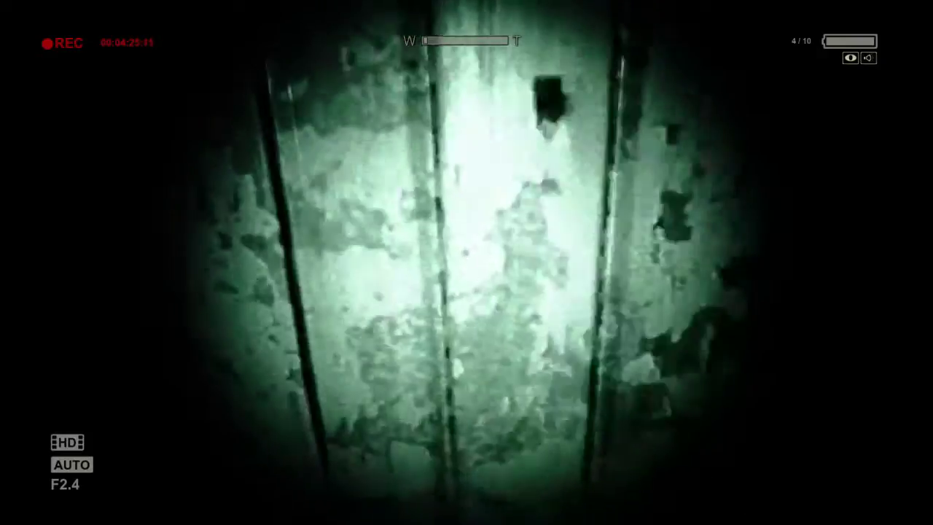
pyautogui.press('w')
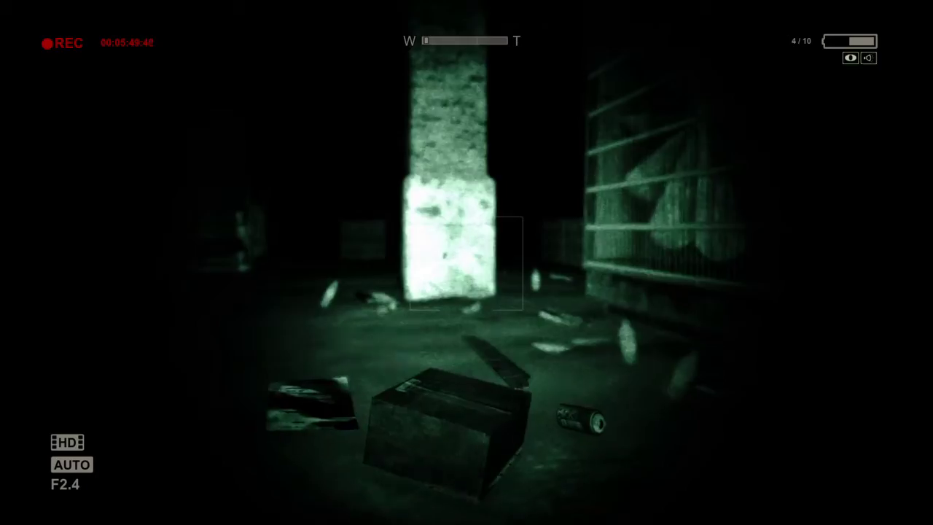
pyautogui.press('f')
pyautogui.press('f')
pyautogui.press('w')
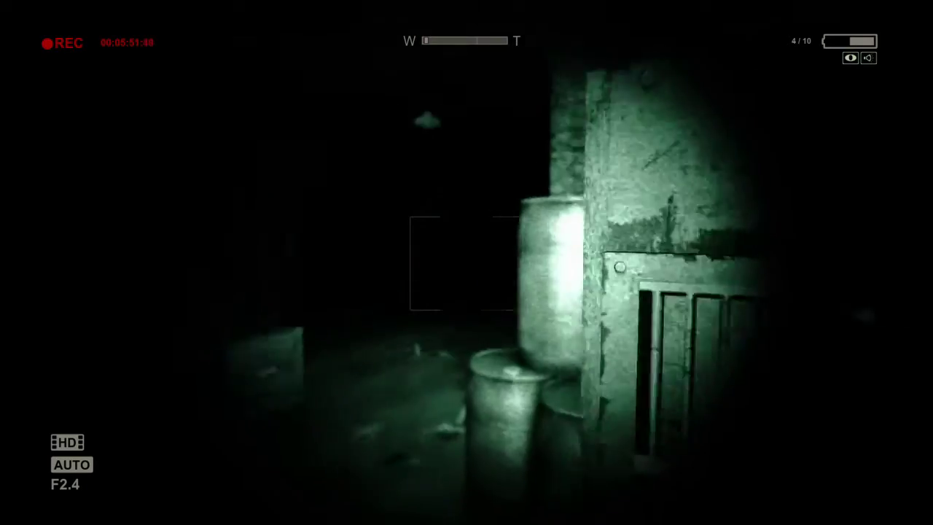
pyautogui.press('w')
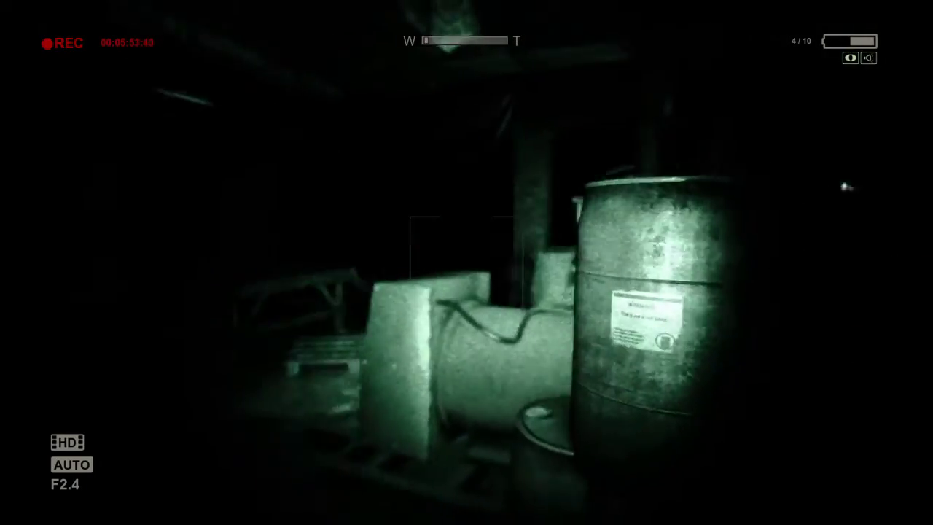
pyautogui.press('w')
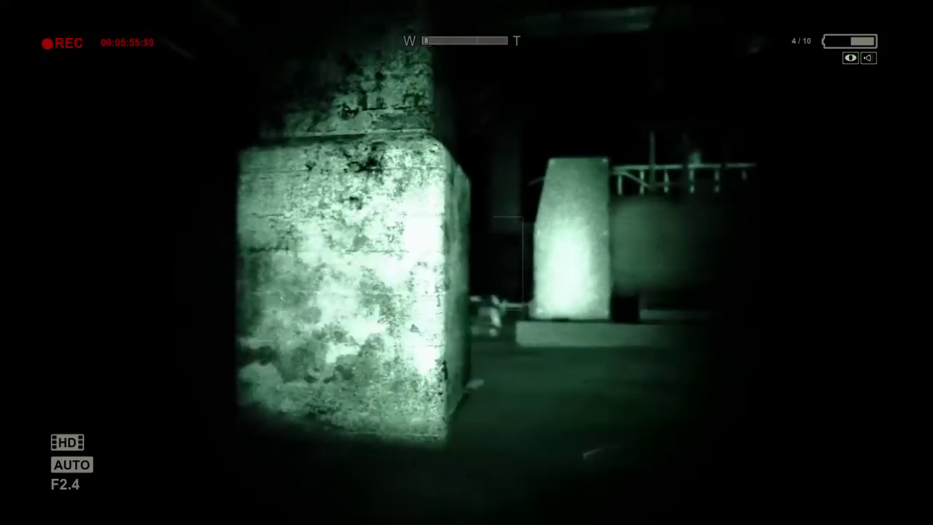
pyautogui.press('w')
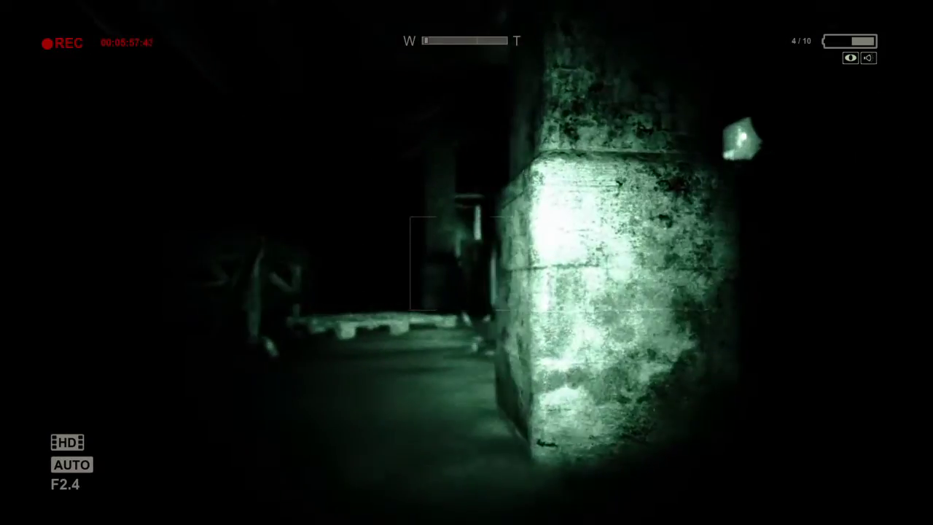
pyautogui.press('w')
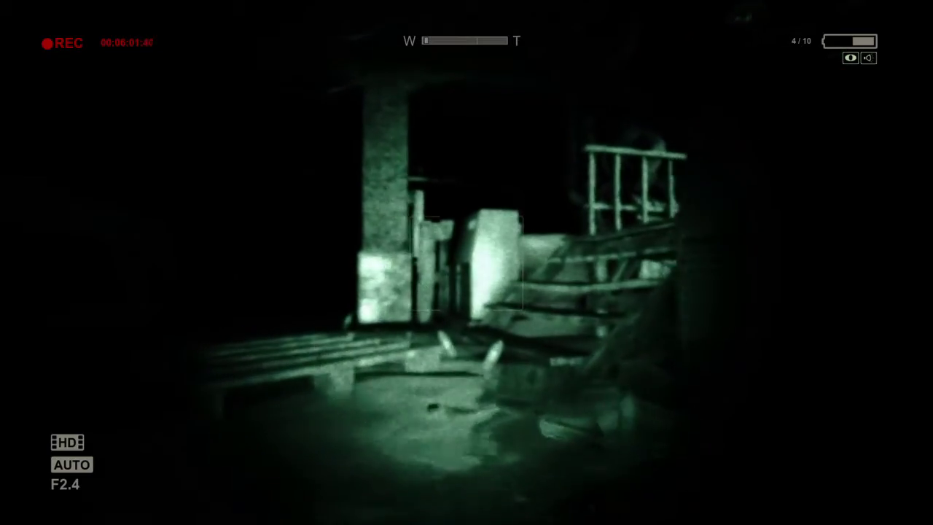
pyautogui.press('w')
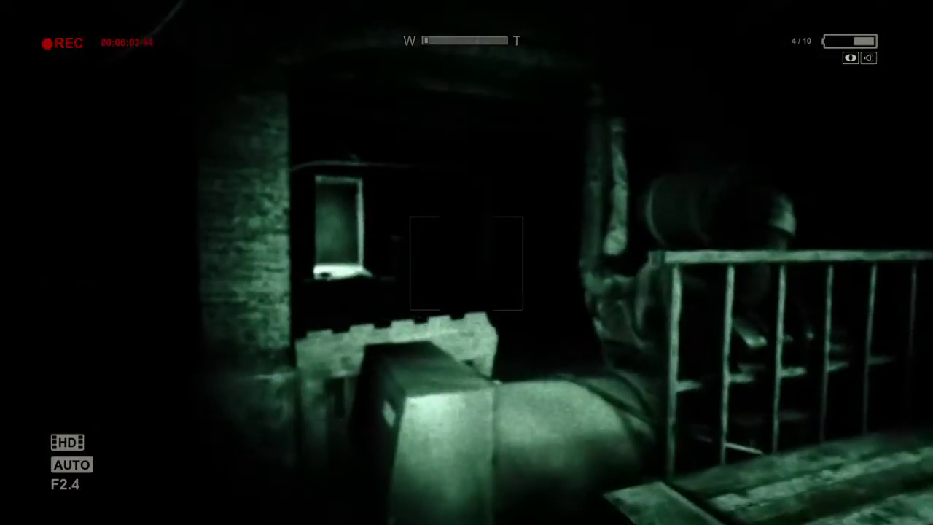
pyautogui.press('w')
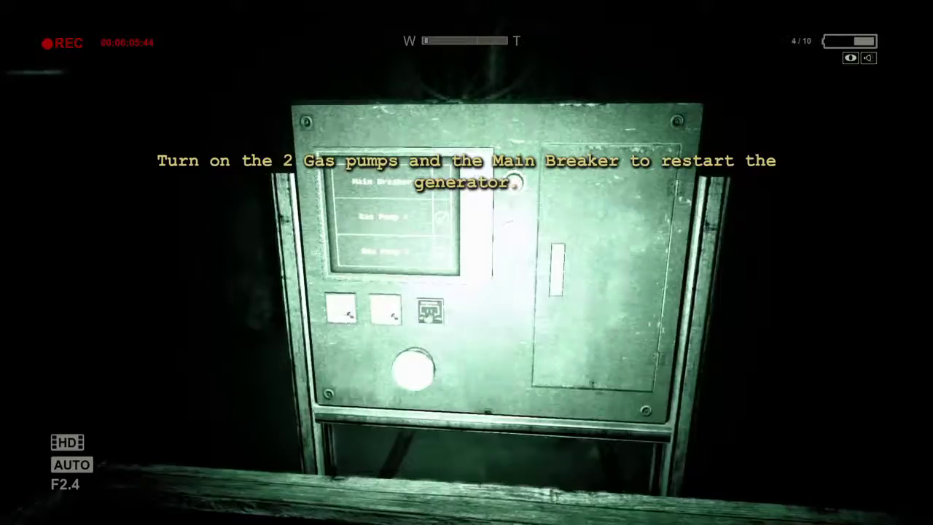
pyautogui.press('w')
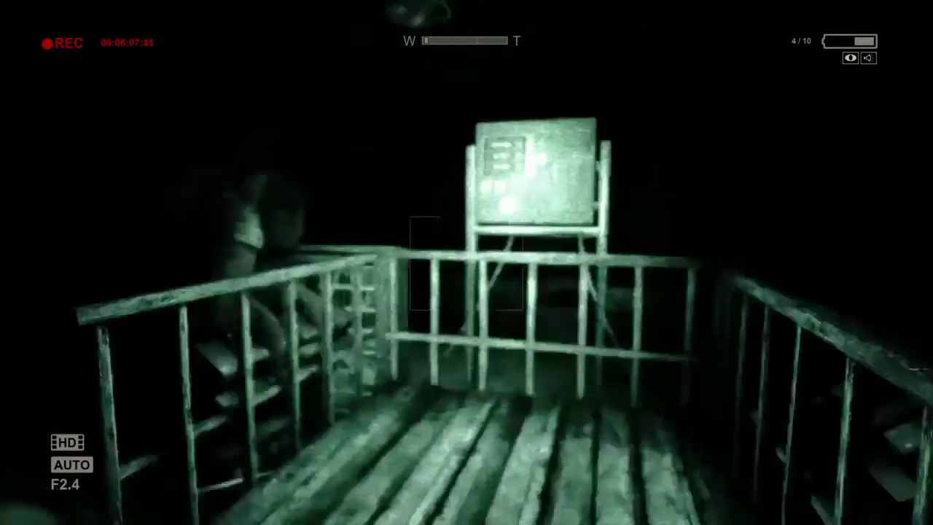
pyautogui.press('w')
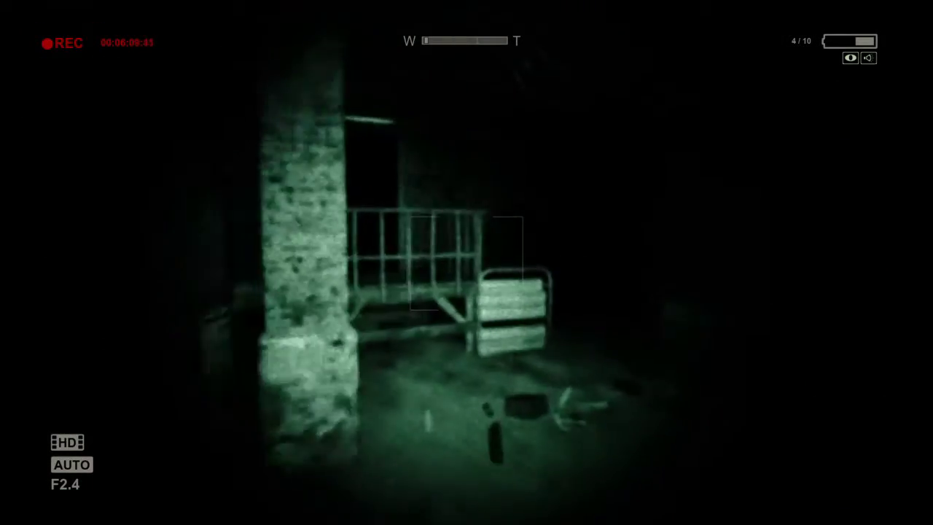
pyautogui.press('w')
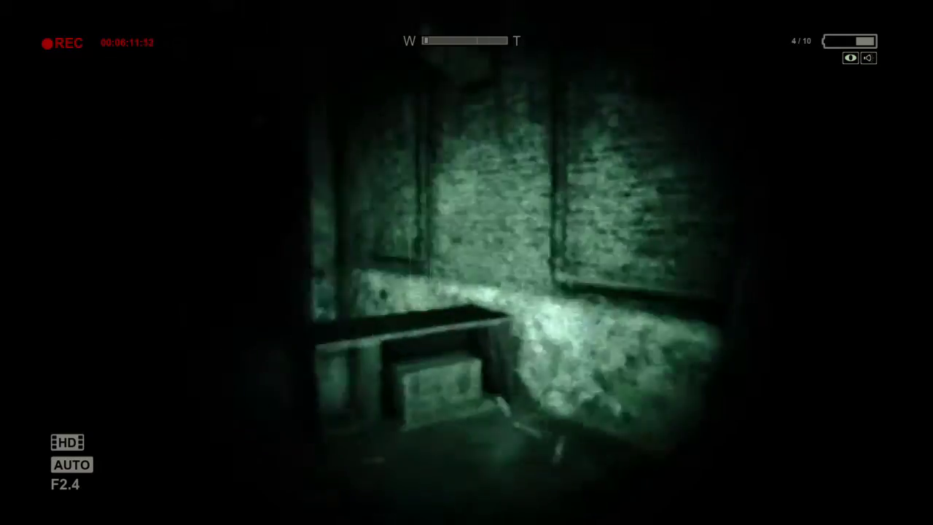
pyautogui.press('w')
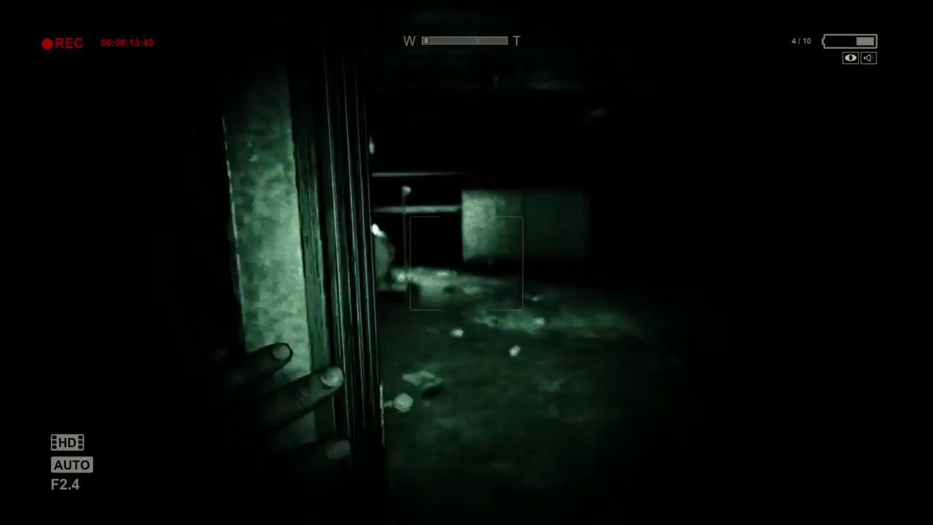
pyautogui.press('w')
pyautogui.press('f')
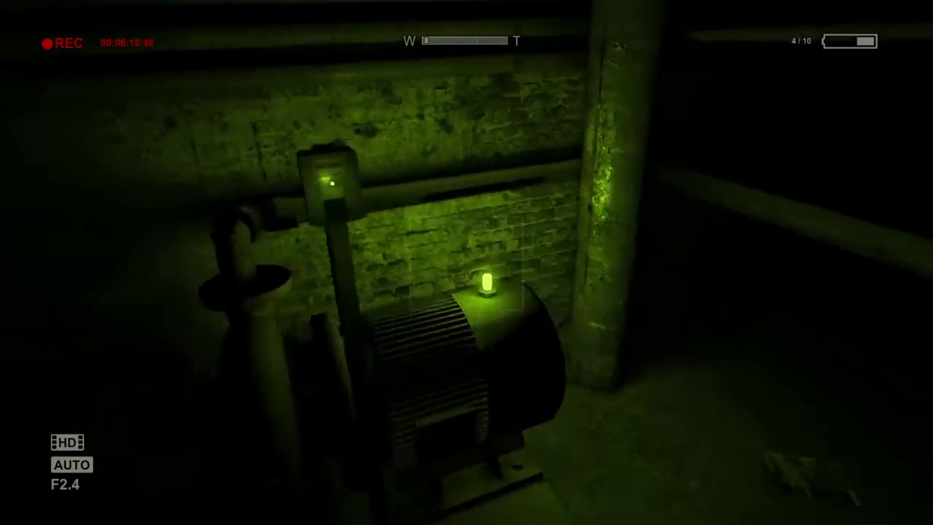
pyautogui.press('f')
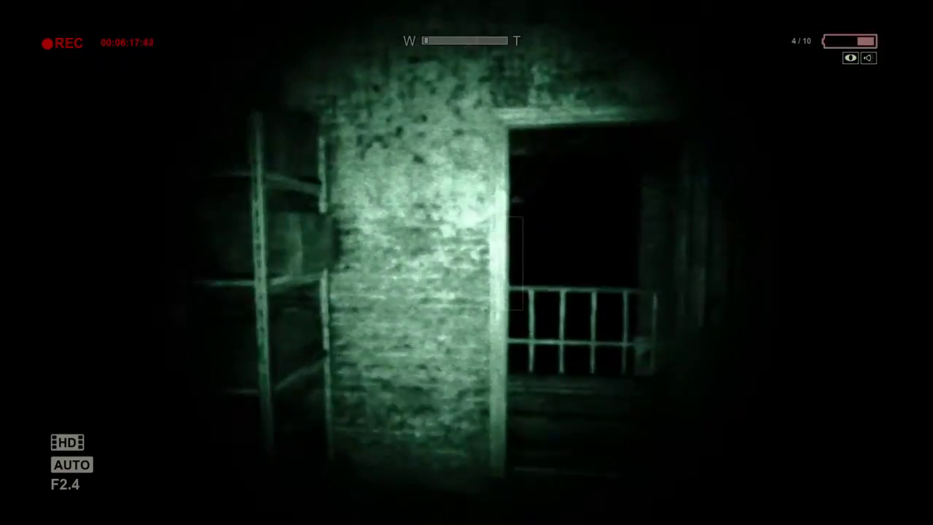
pyautogui.press('w')
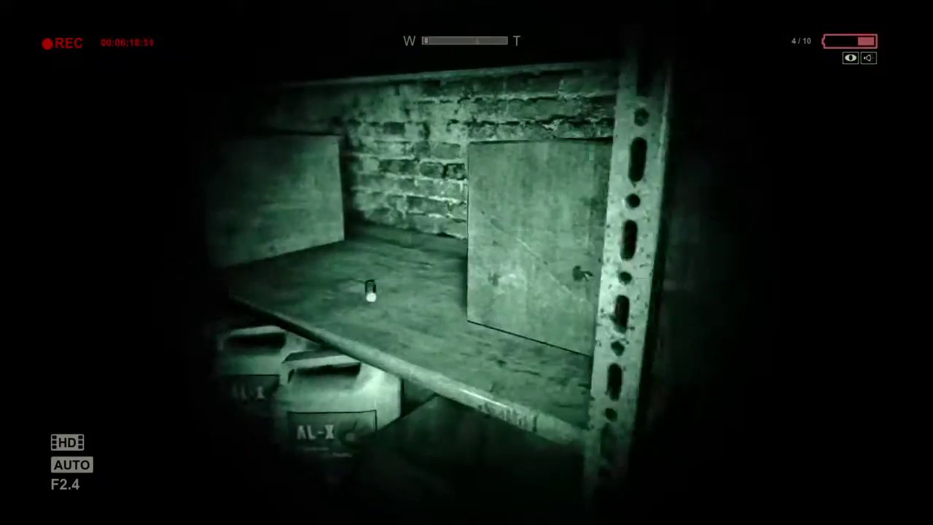
pyautogui.press('w')
pyautogui.press('w')
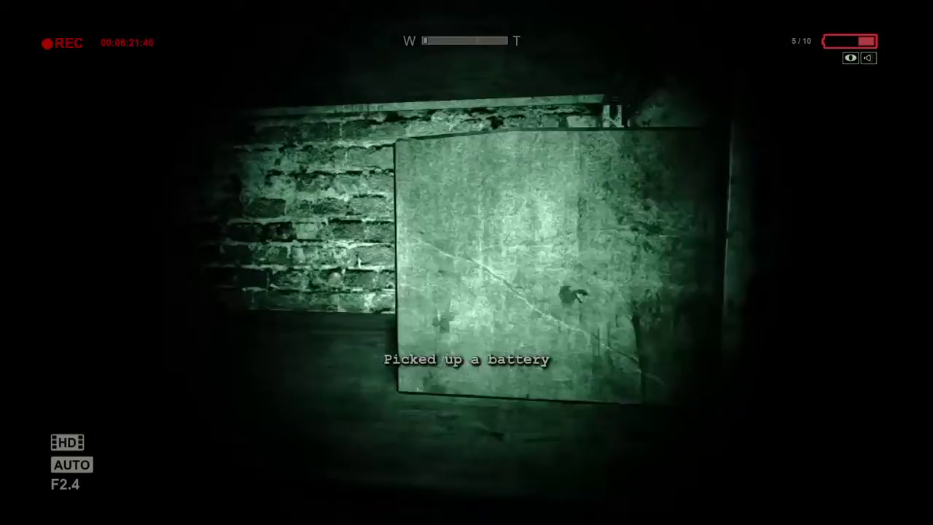
pyautogui.press('w')
pyautogui.press('w')
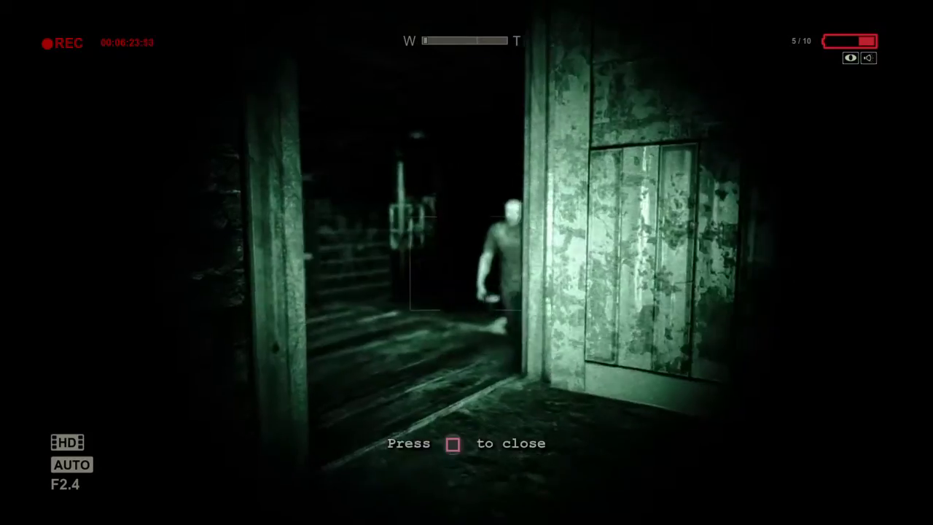
pyautogui.press('f')
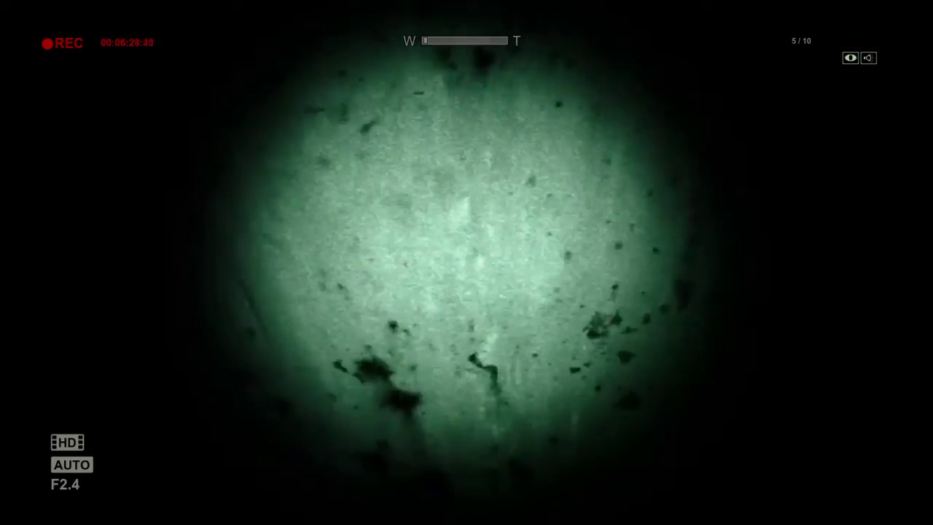
pyautogui.press('f')
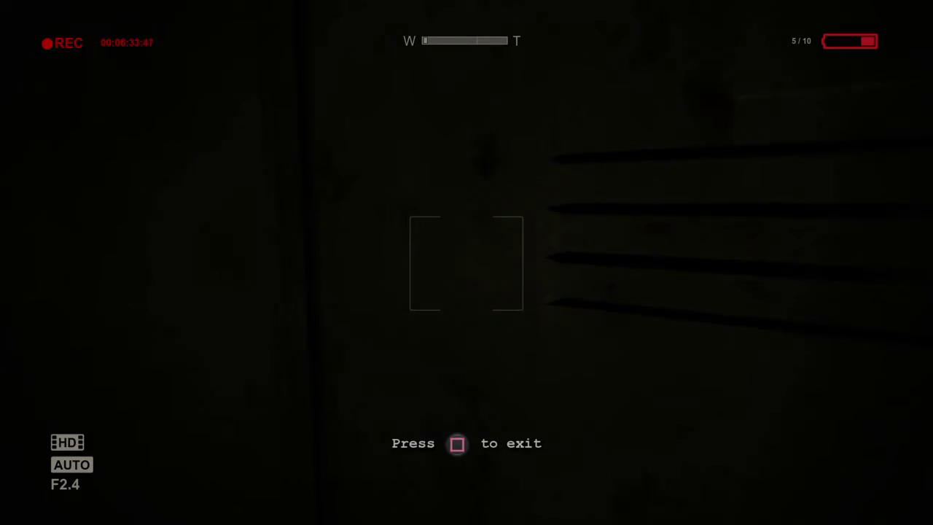
pyautogui.press('f')
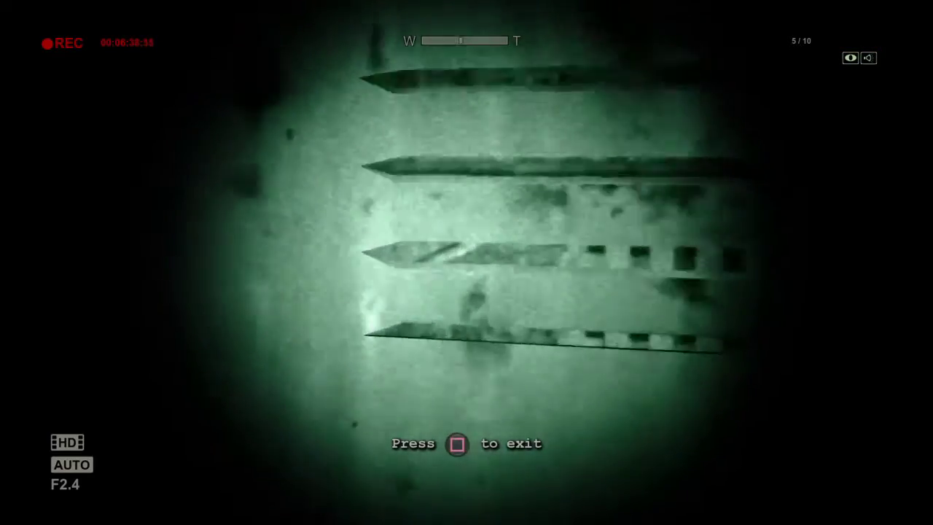
pyautogui.scroll(5, 467, 263)
pyautogui.scroll(-3, 466, 262)
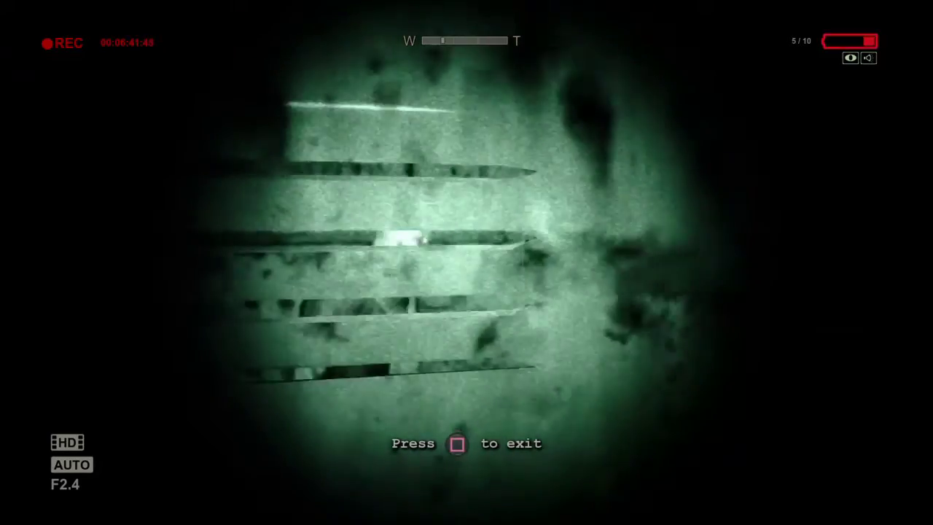